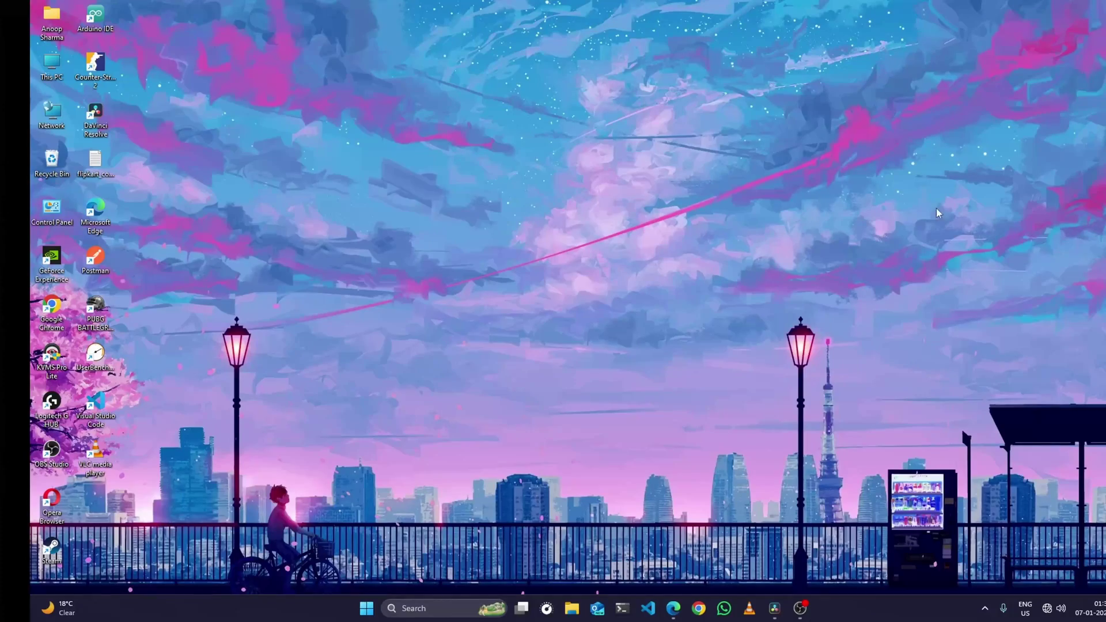
- Open a blank InPrivate Edge window and a Git Bash terminal shifted to the right
left_click(675, 610)
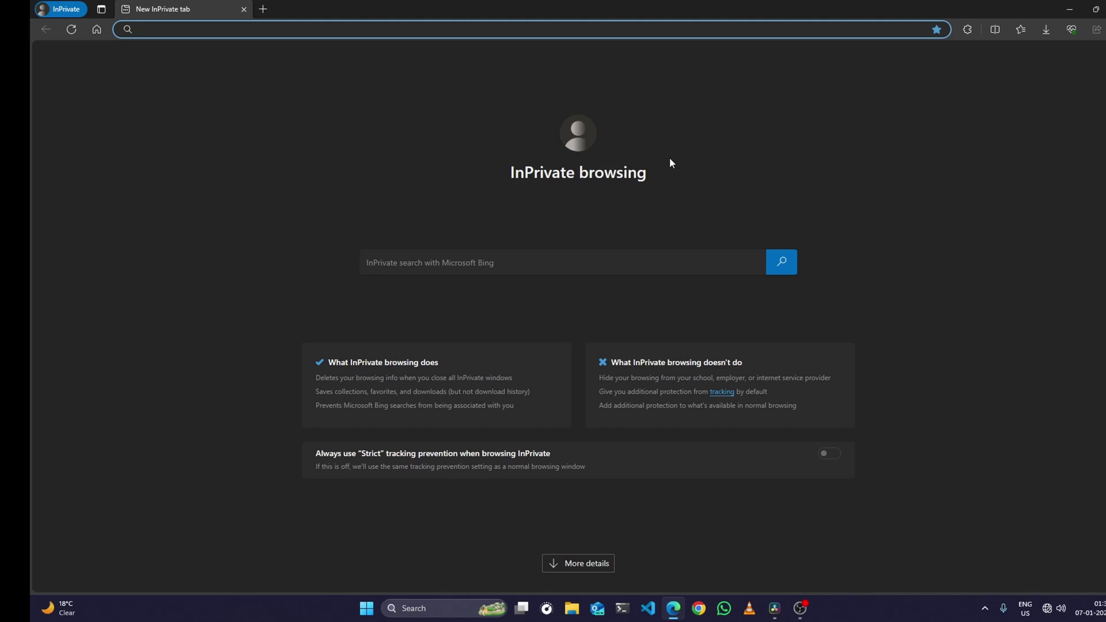
left_click(632, 609)
left_click_drag(568, 135, 691, 139)
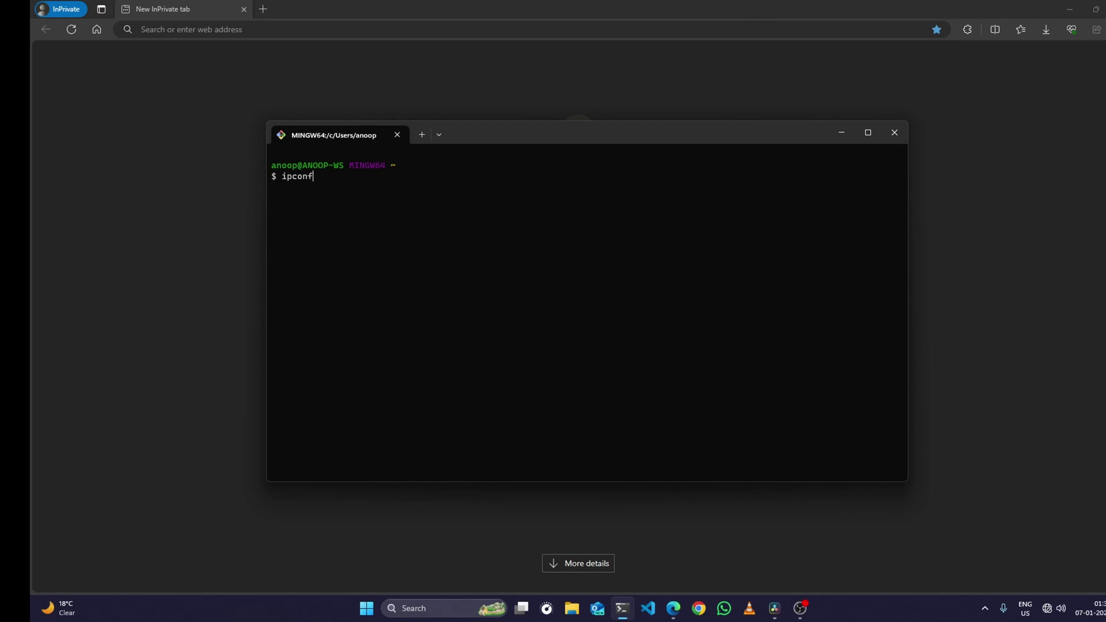
- Copy the 192.168.0.1 default gateway from ipconfig output and load it in Edge
key("Return")
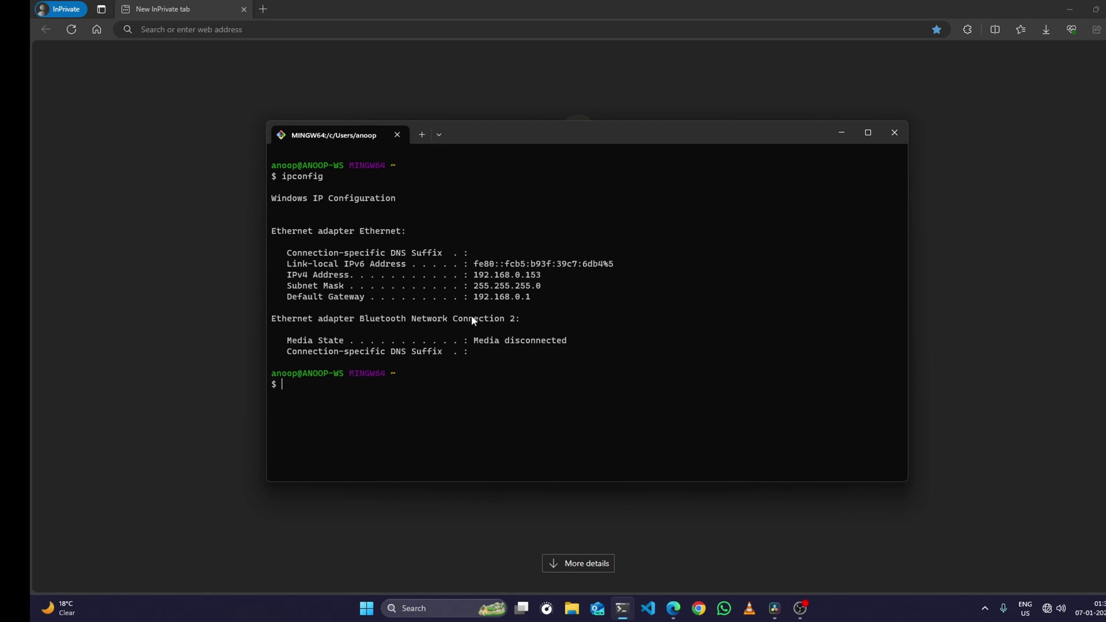
left_click_drag(290, 301, 484, 301)
left_click(472, 297)
key("ctrl+c")
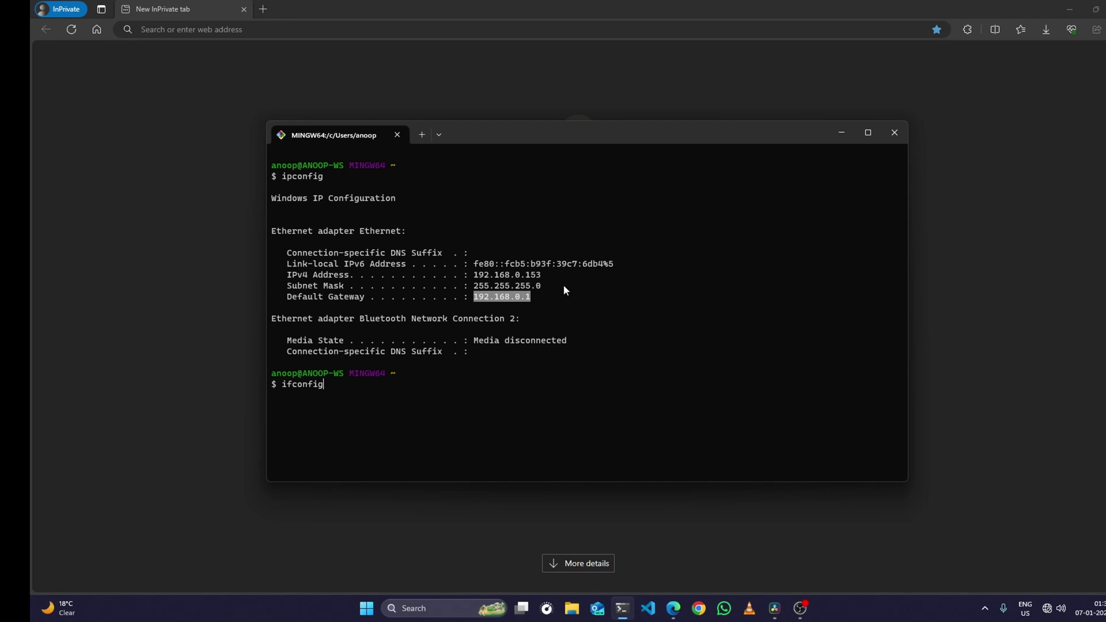
key("ctrl+c")
left_click(394, 29)
key("ctrl+v")
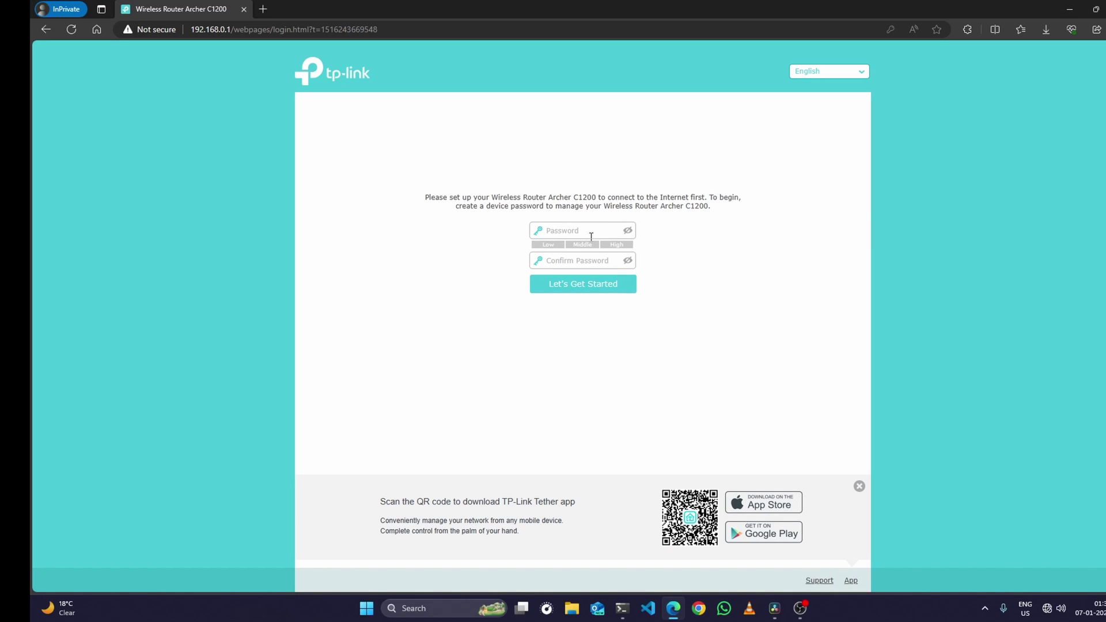
- Enter and confirm a new device admin password, then log in with Let's Get Started
left_click(569, 229)
type("a")
type("••")
key("Tab")
key("Return")
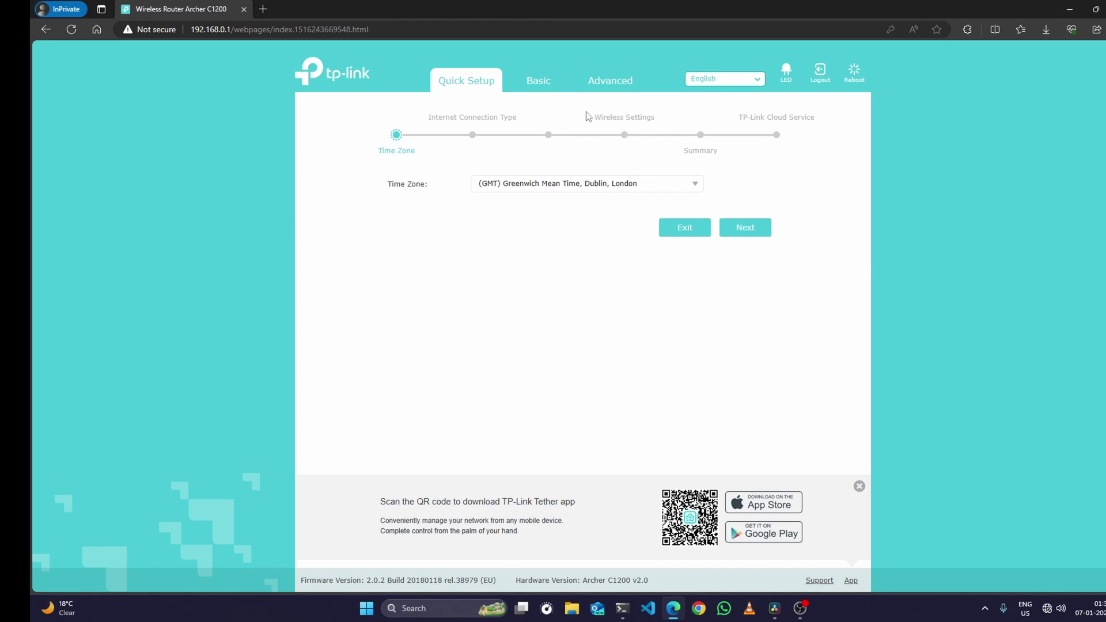
- Under Advanced > Wireless, rename the 2.4 GHz SSID, set a new Wi-Fi password, and save
left_click(613, 87)
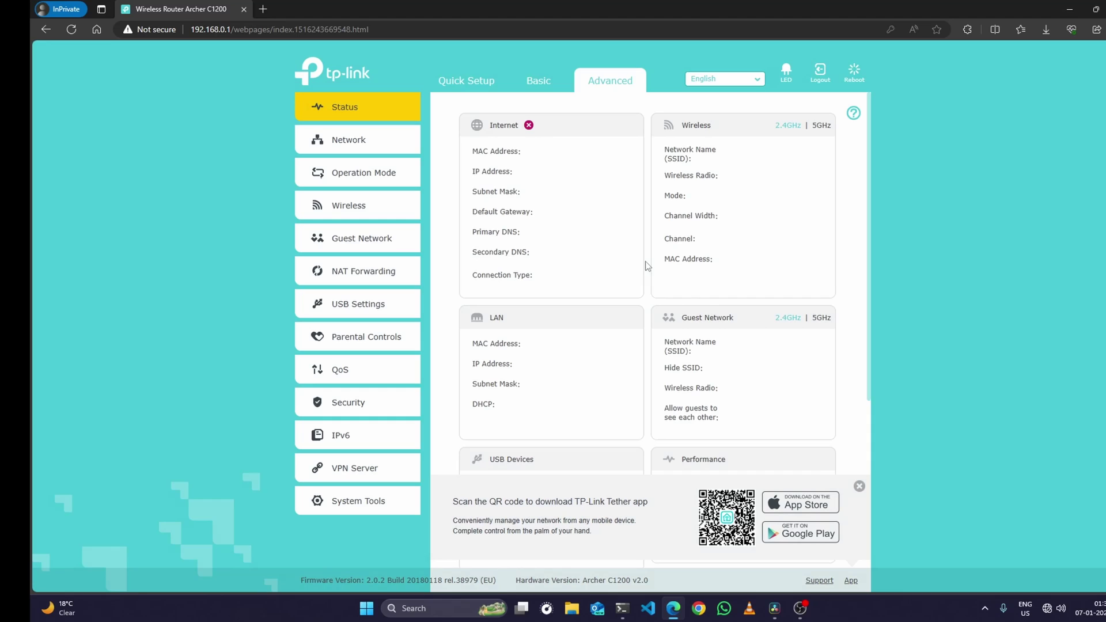
left_click(341, 211)
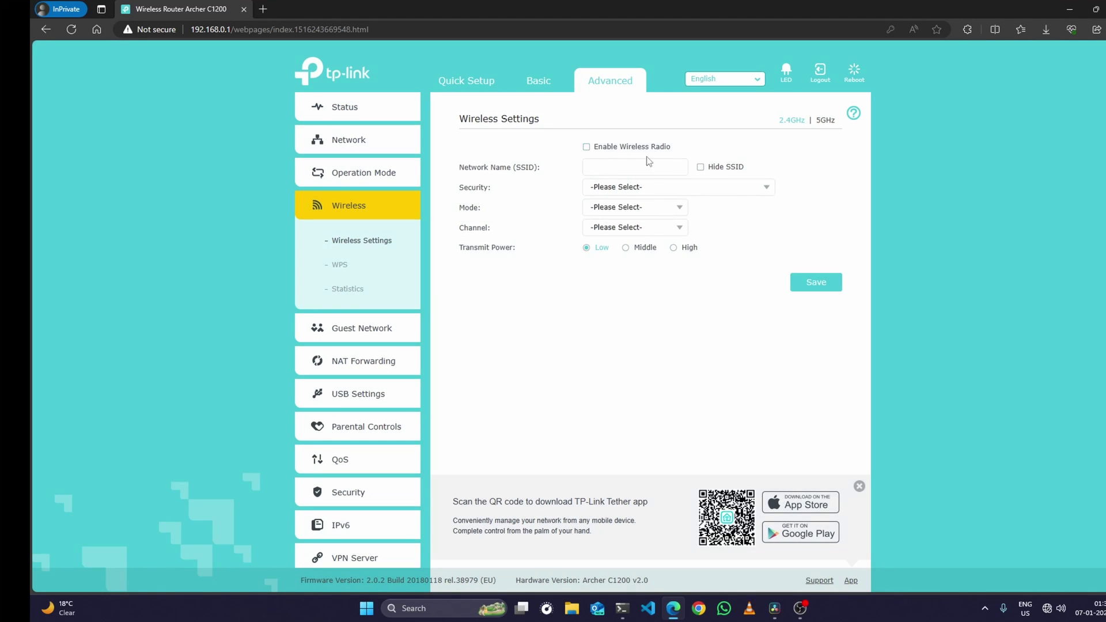
triple_click(656, 166)
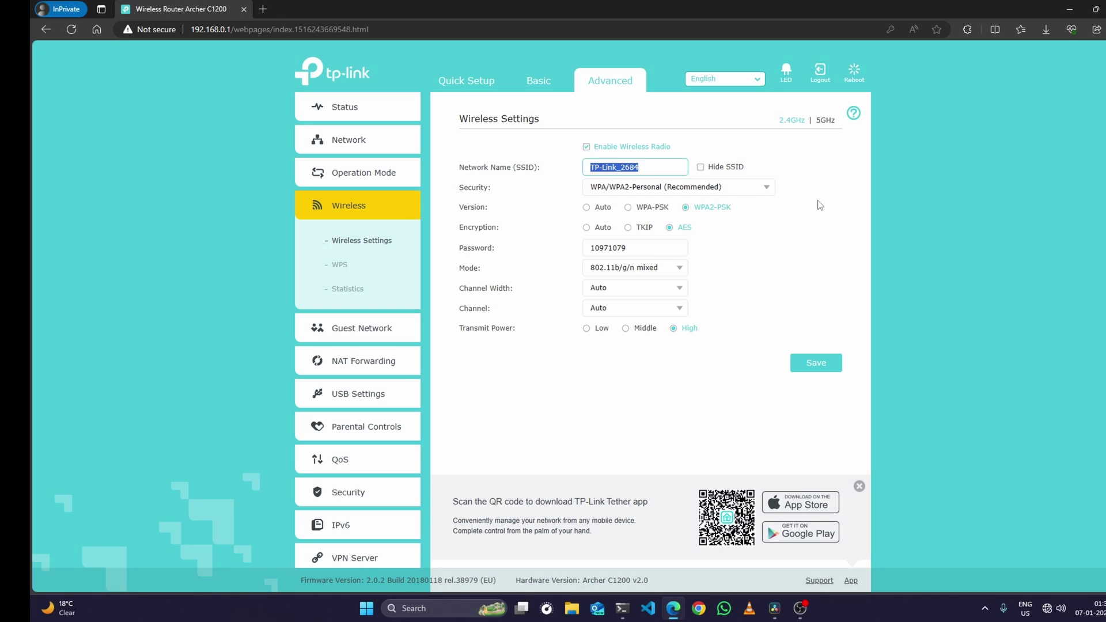
type("dio")
left_click_drag(646, 170, 572, 172)
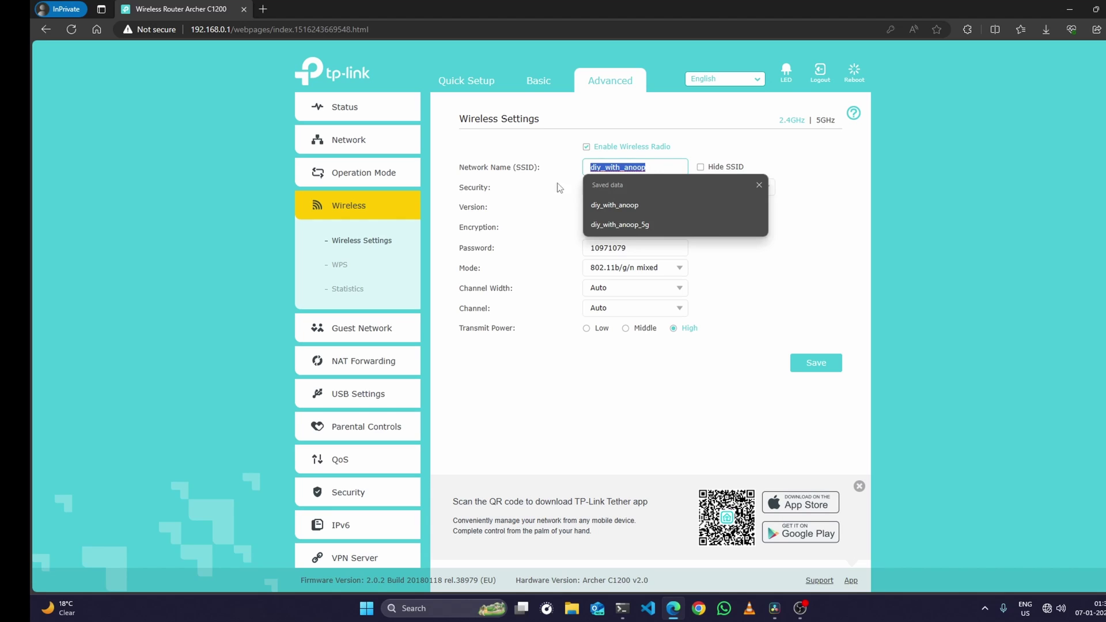
left_click(555, 304)
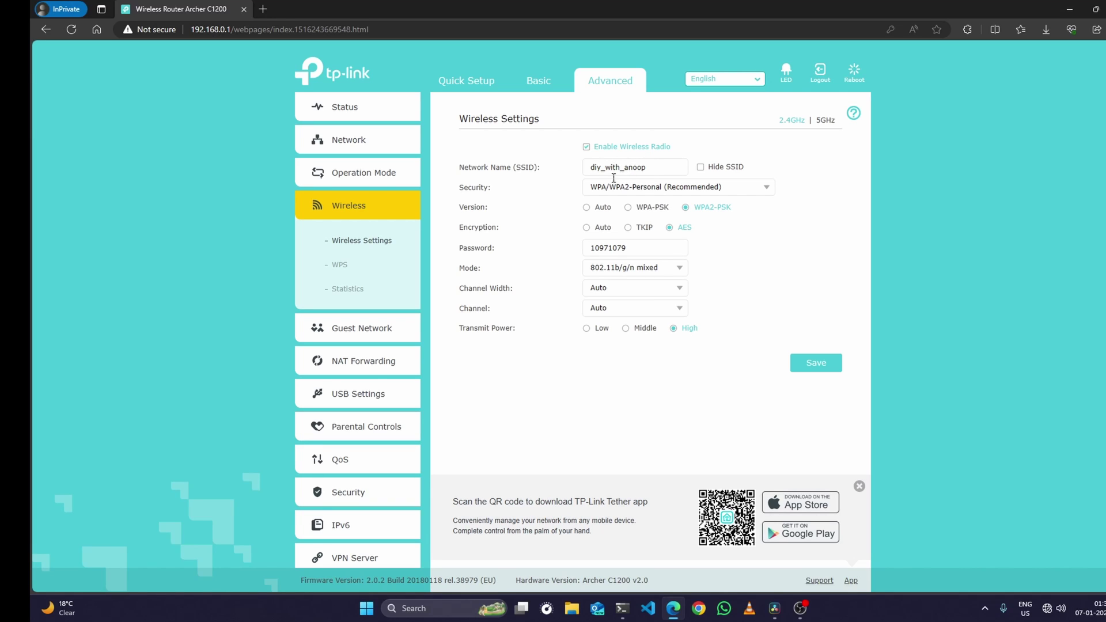
left_click_drag(644, 248, 574, 248)
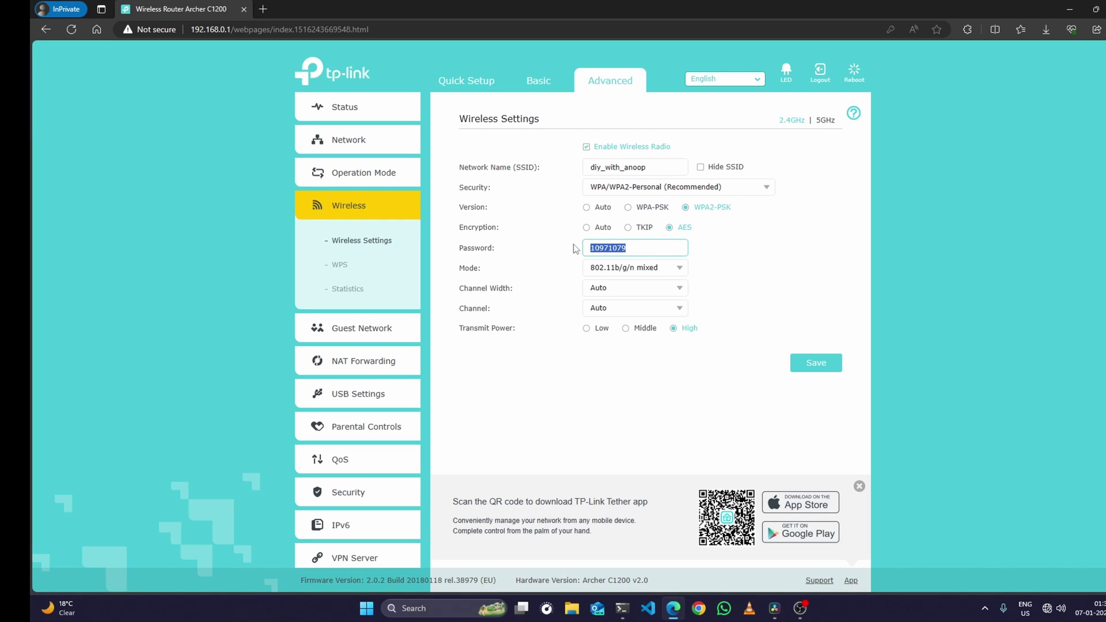
type("12345678")
left_click(775, 311)
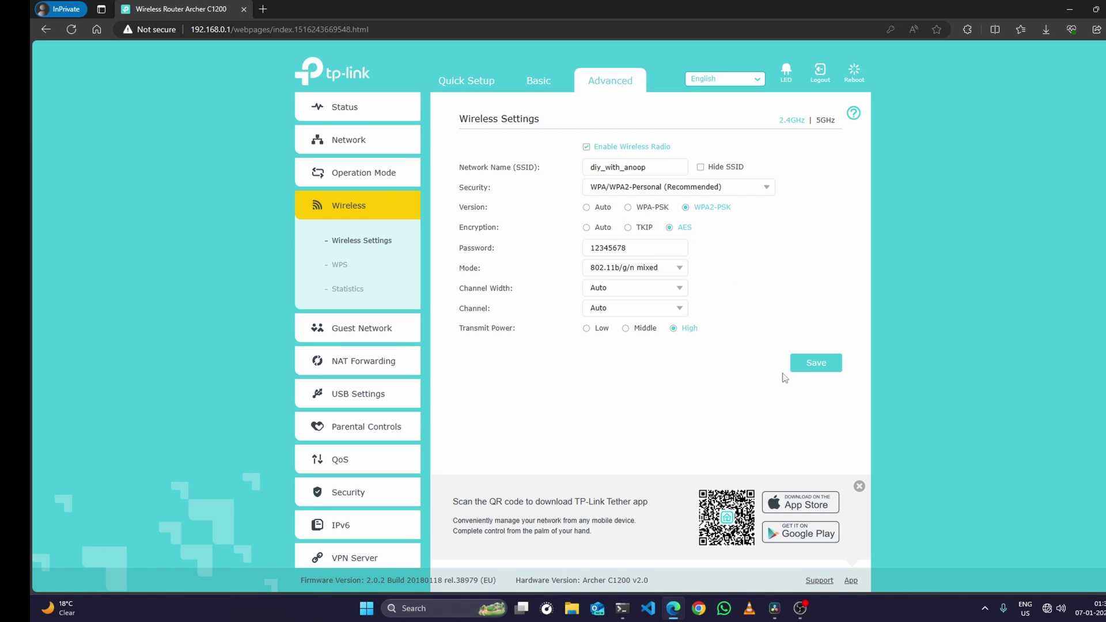
left_click(815, 362)
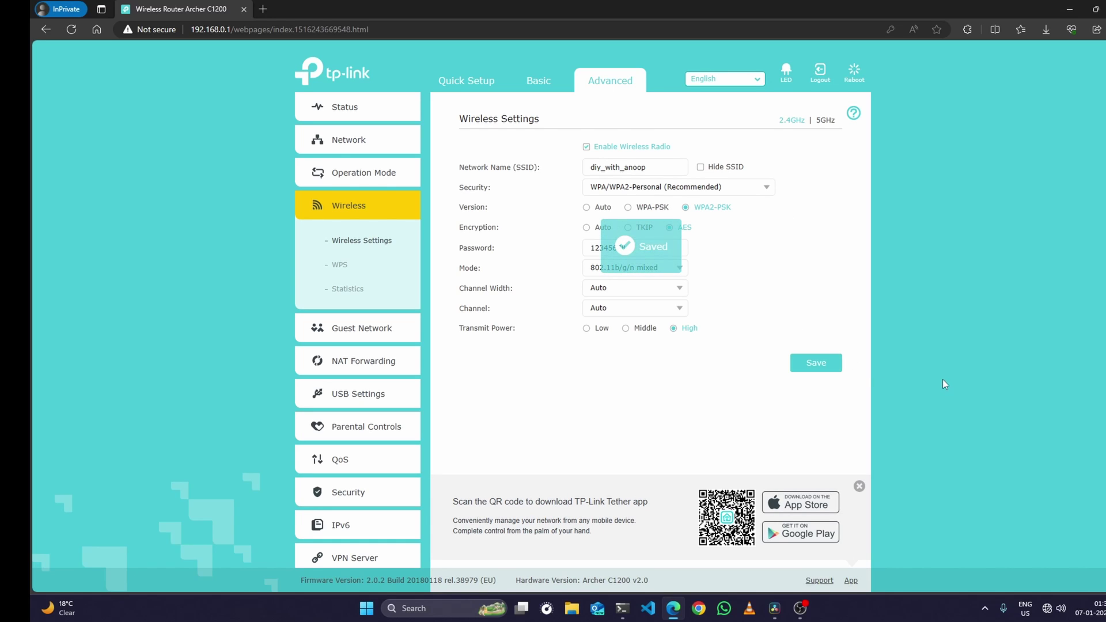
- On the 5 GHz band, rename the SSID, set the new Wi-Fi password, and save
left_click(826, 121)
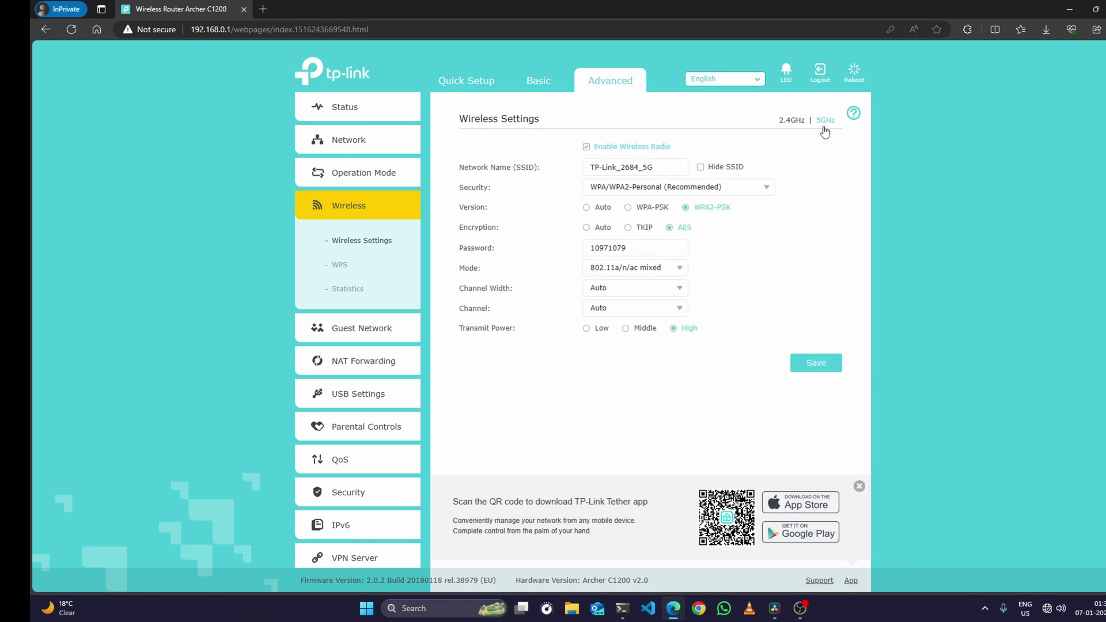
triple_click(670, 167)
type("diy_with_anoop")
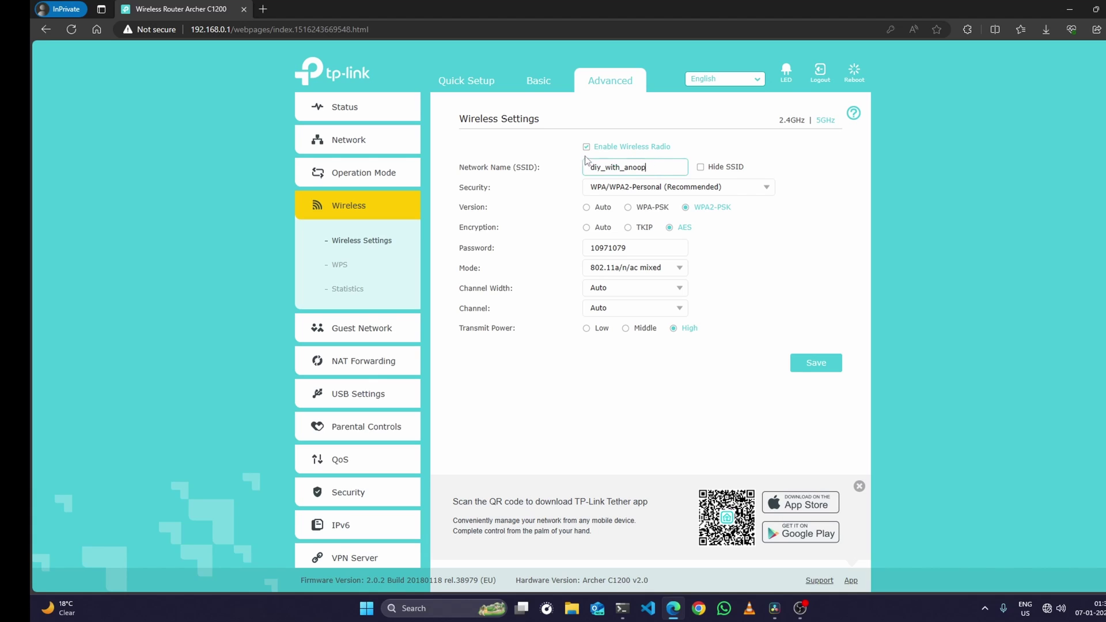
type("_5g")
double_click(643, 246)
type("12")
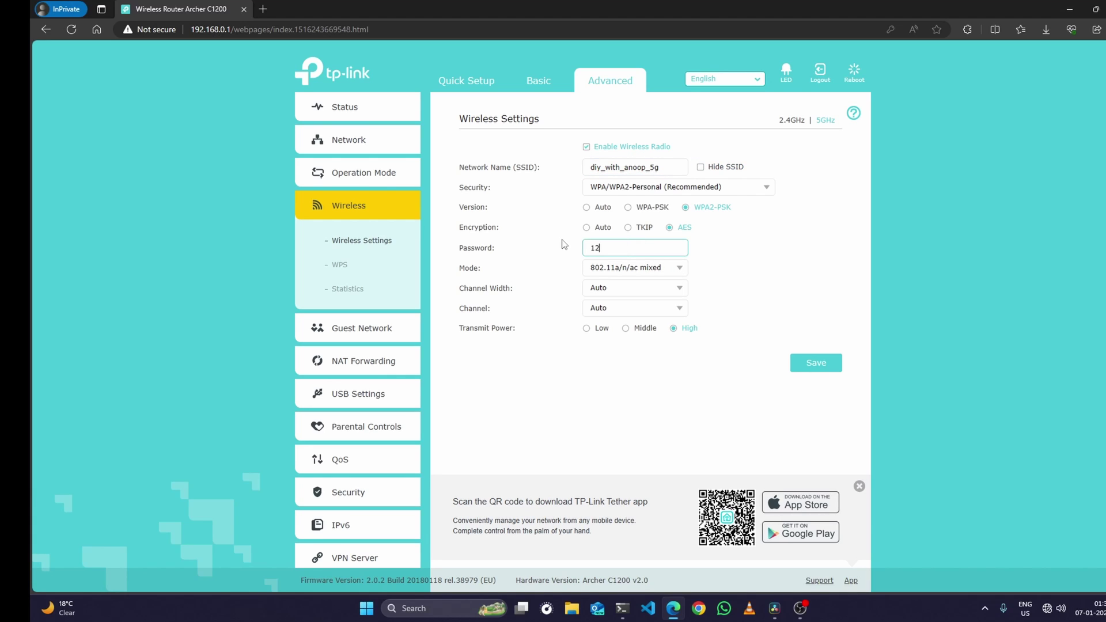
type("345678")
left_click(797, 364)
- Uncheck Enable DHCP Server under Advanced > Network > DHCP Server and save
left_click(374, 143)
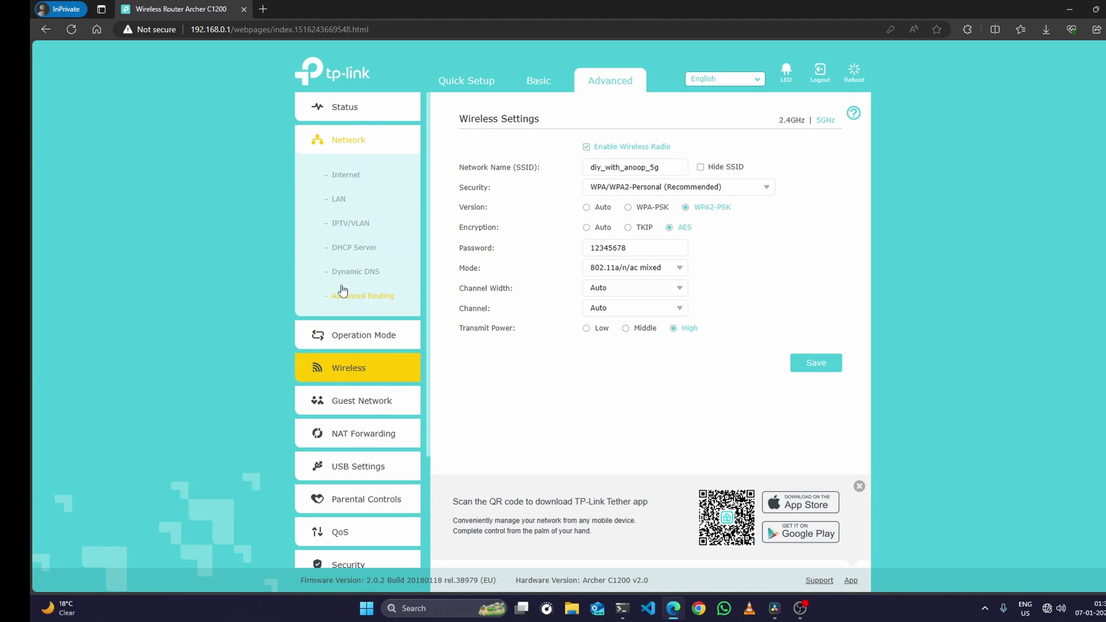
left_click(344, 202)
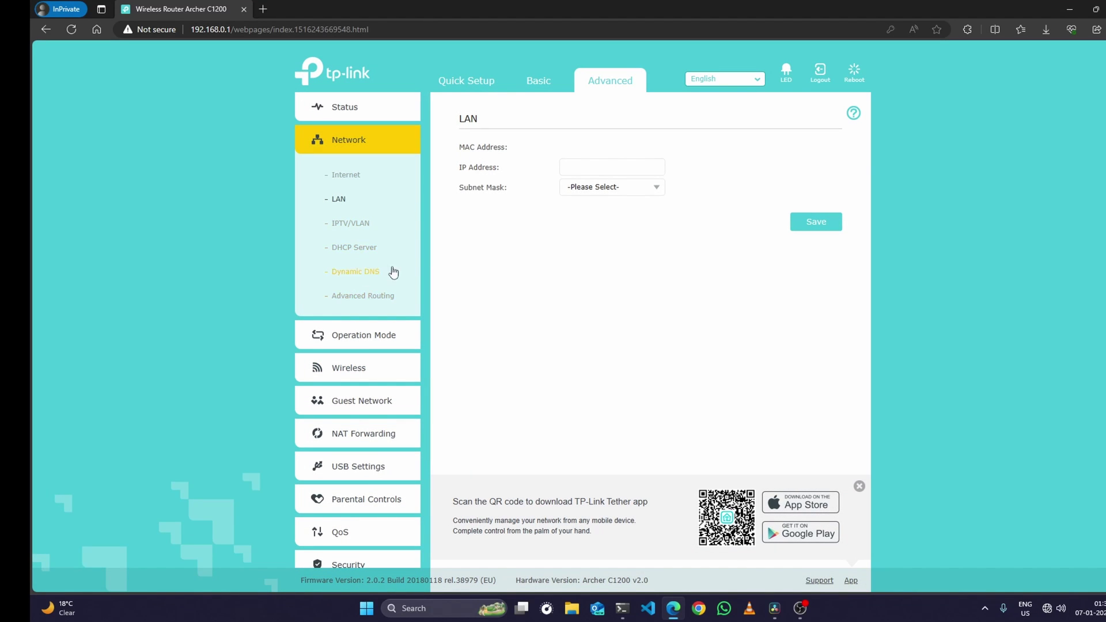
left_click(358, 248)
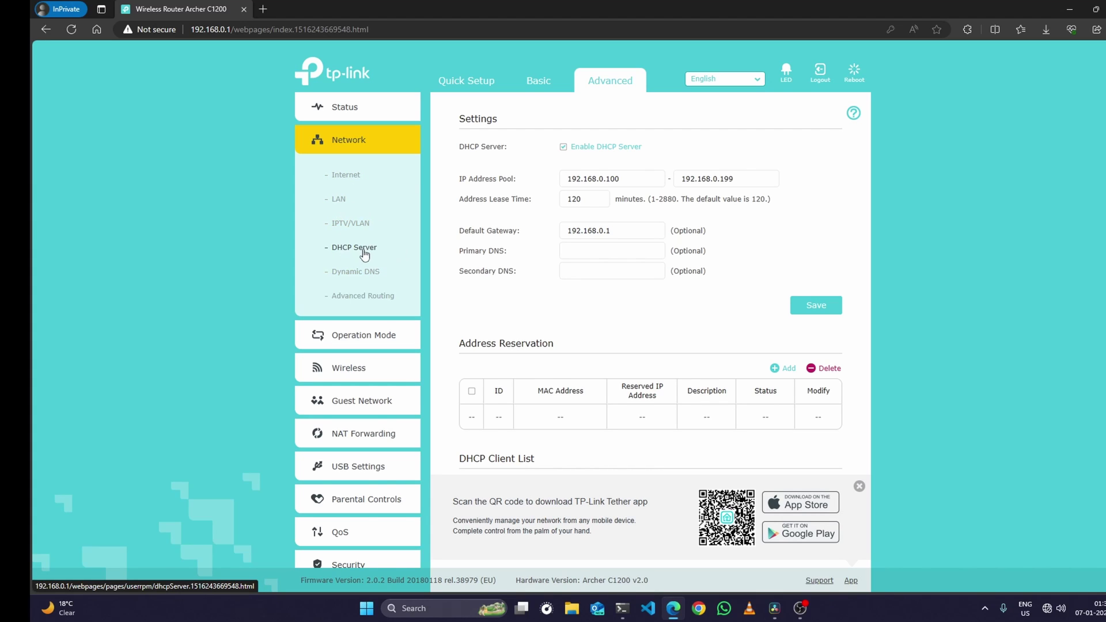
left_click(357, 250)
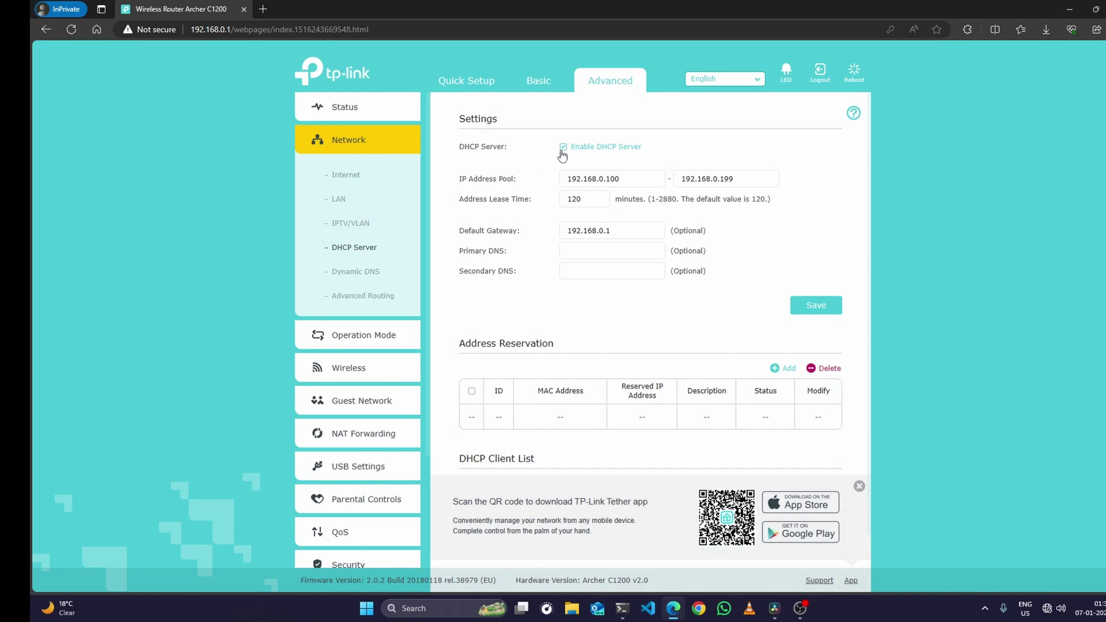
left_click(563, 147)
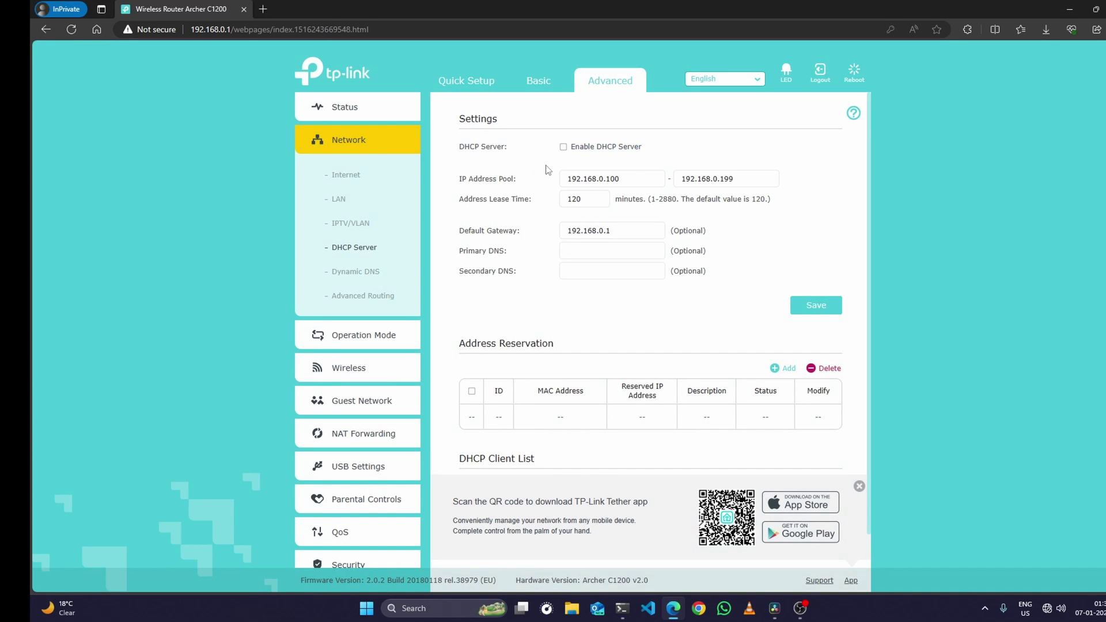
left_click(815, 304)
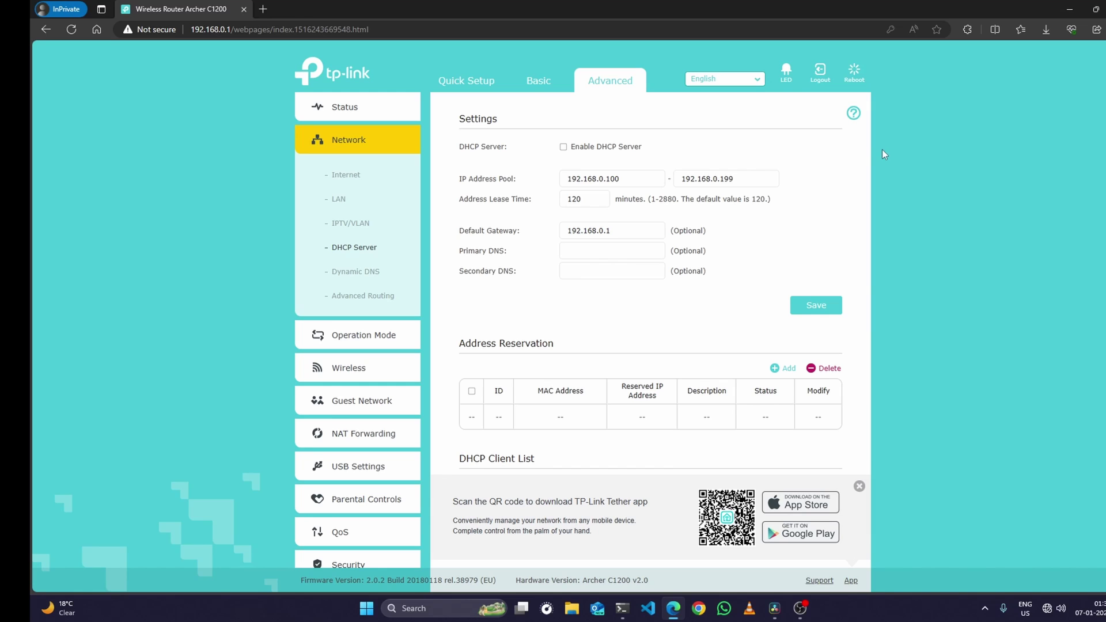
- Reboot the router from the Reboot button at the top right
left_click(857, 84)
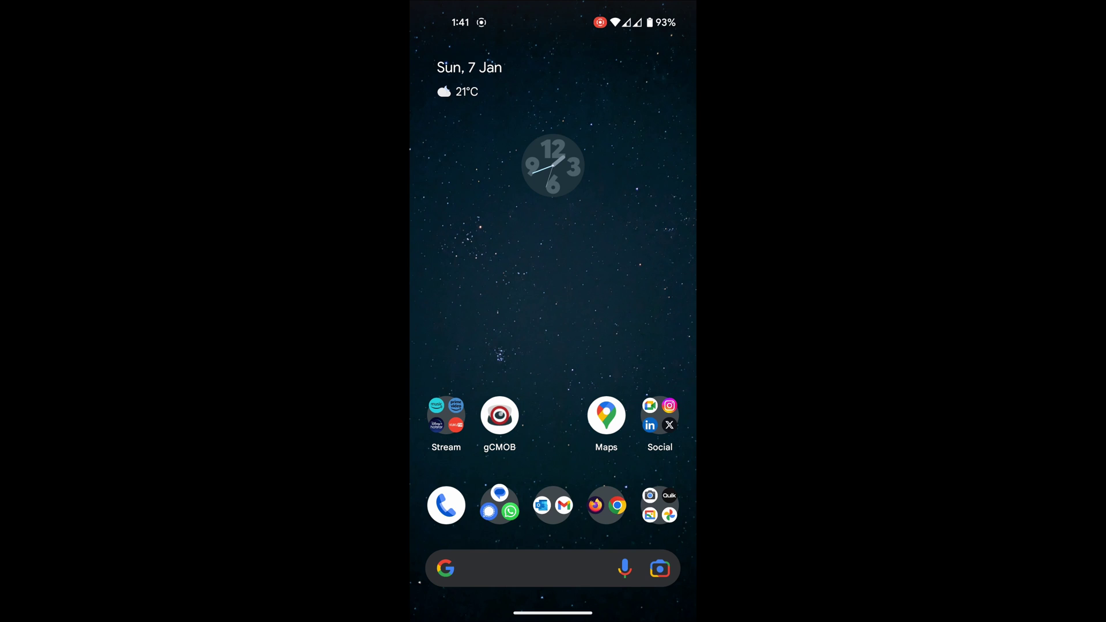
- Join the router's new 5 GHz Wi-Fi from Quick Settings, entering its password
left_click_drag(553, 6, 553, 288)
left_click_drag(553, 173, 553, 461)
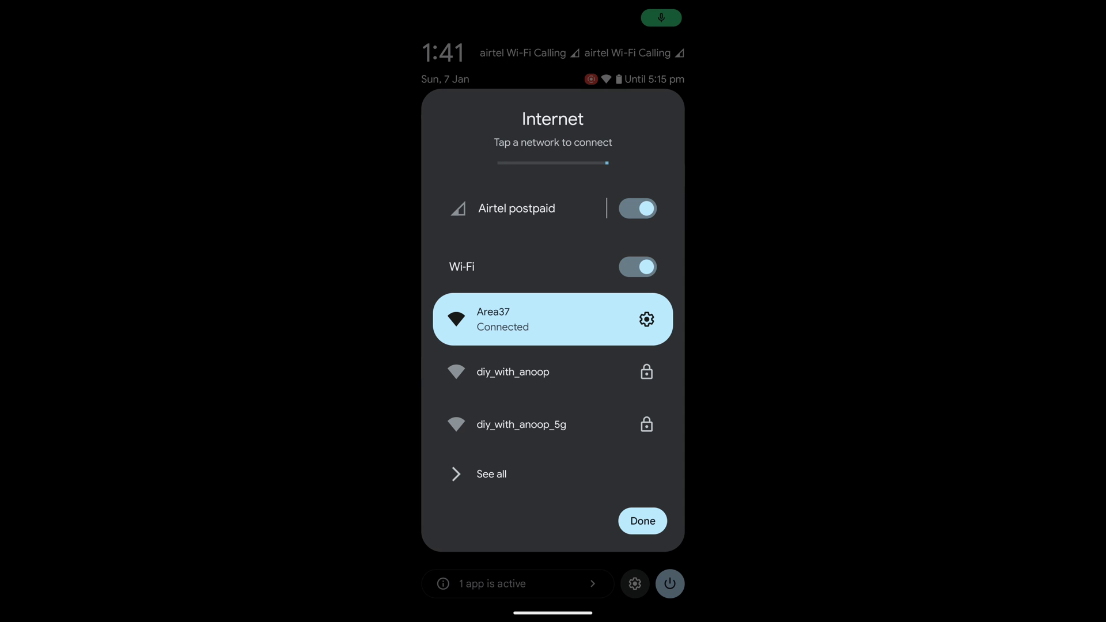
left_click(518, 424)
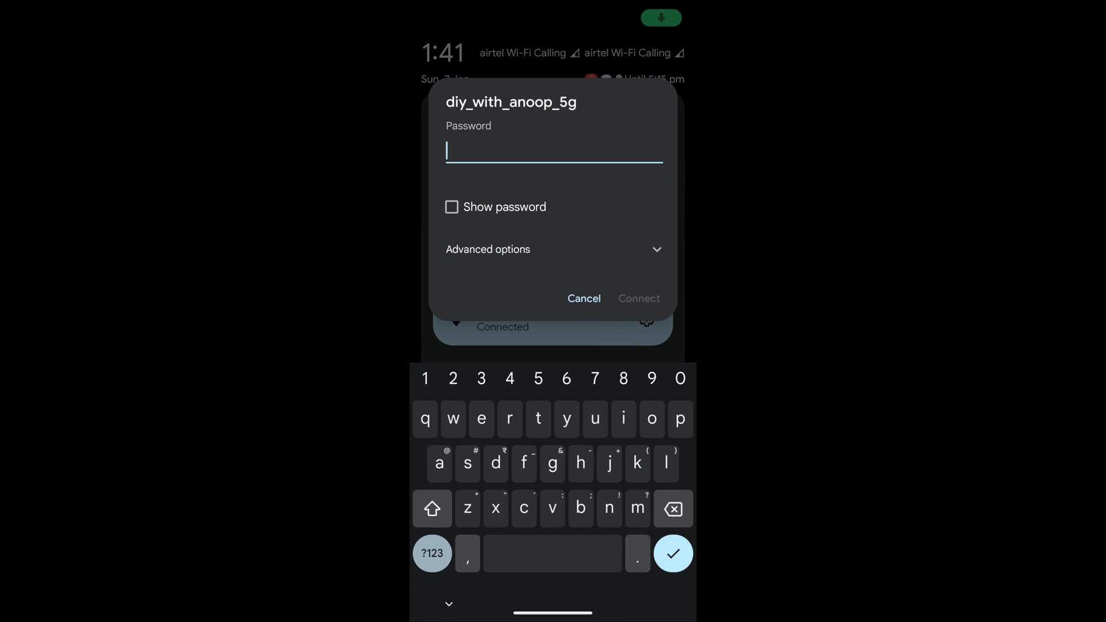
type("12345678")
key("Return")
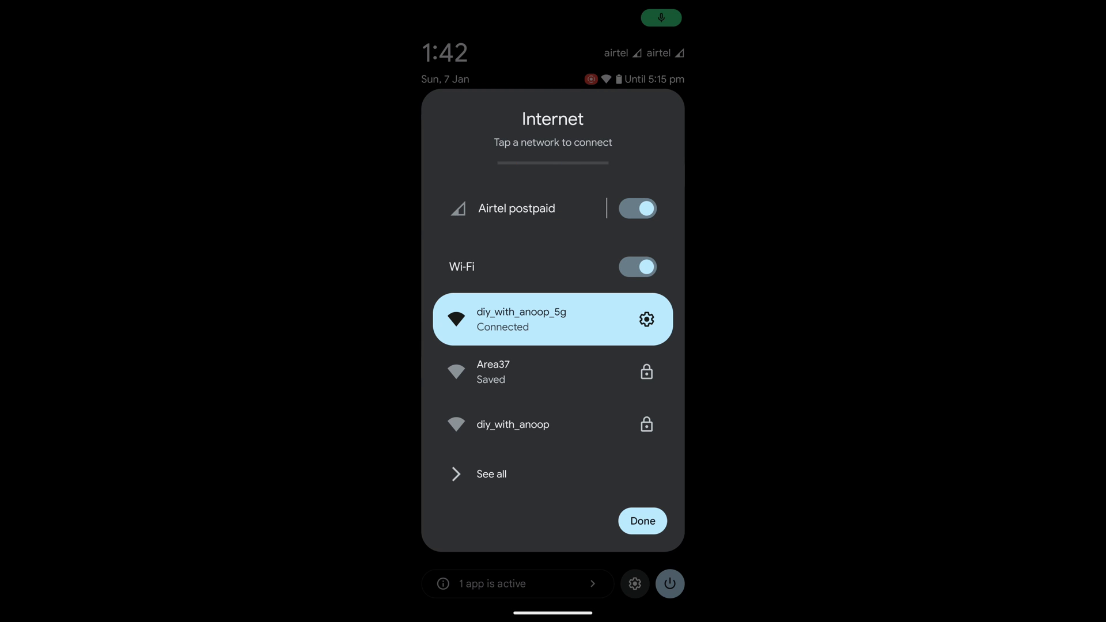
- Close the network panel and open the Tools app folder on the home screen
key("Escape")
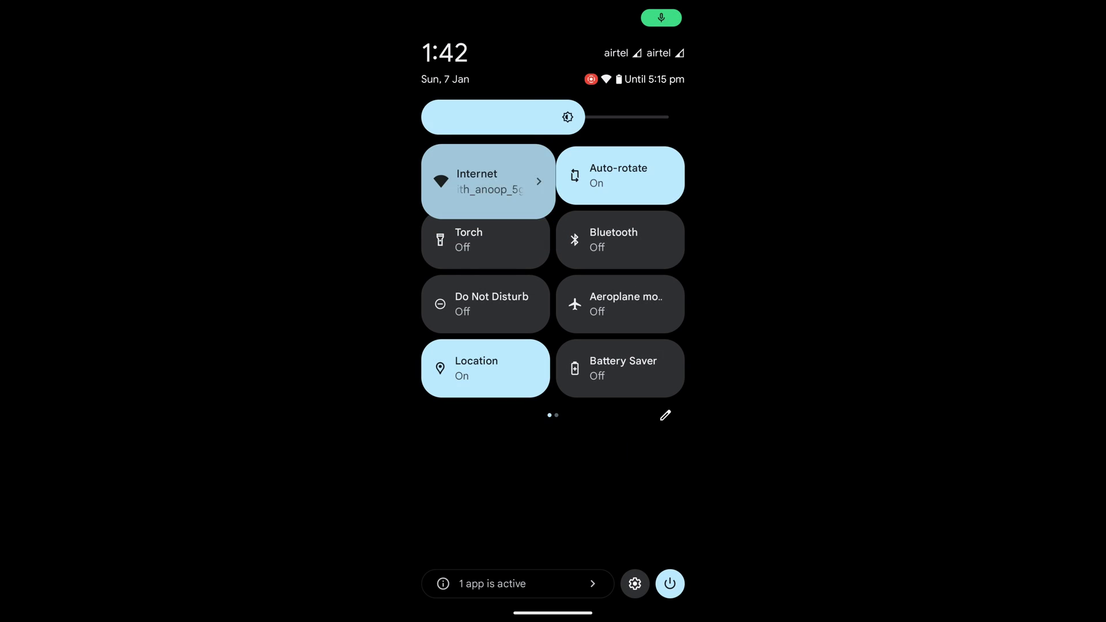
key("Escape")
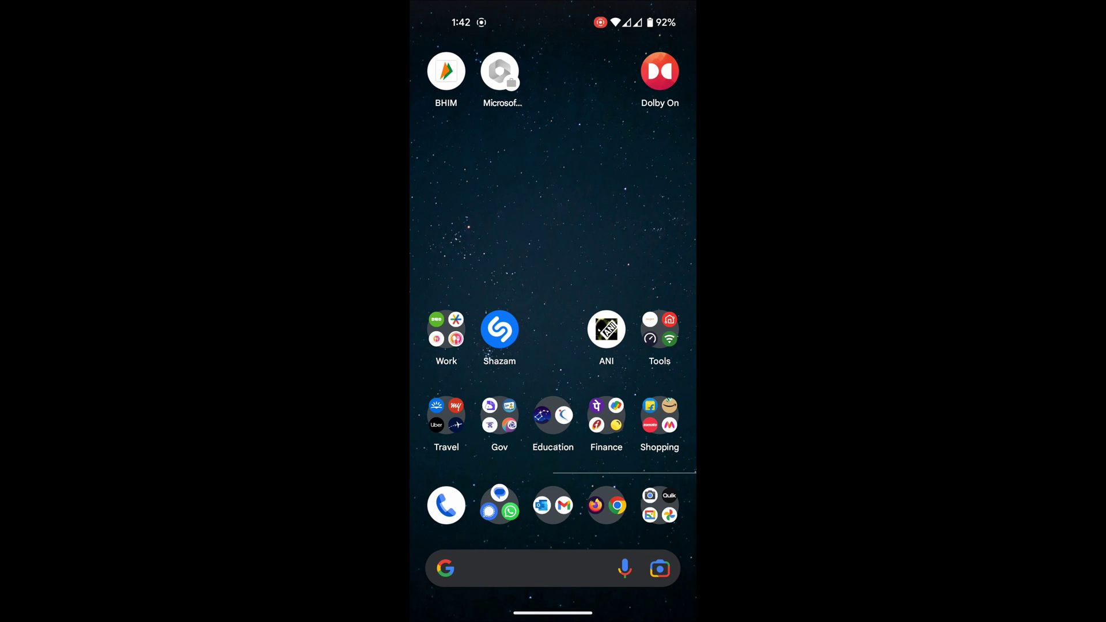
left_click(659, 329)
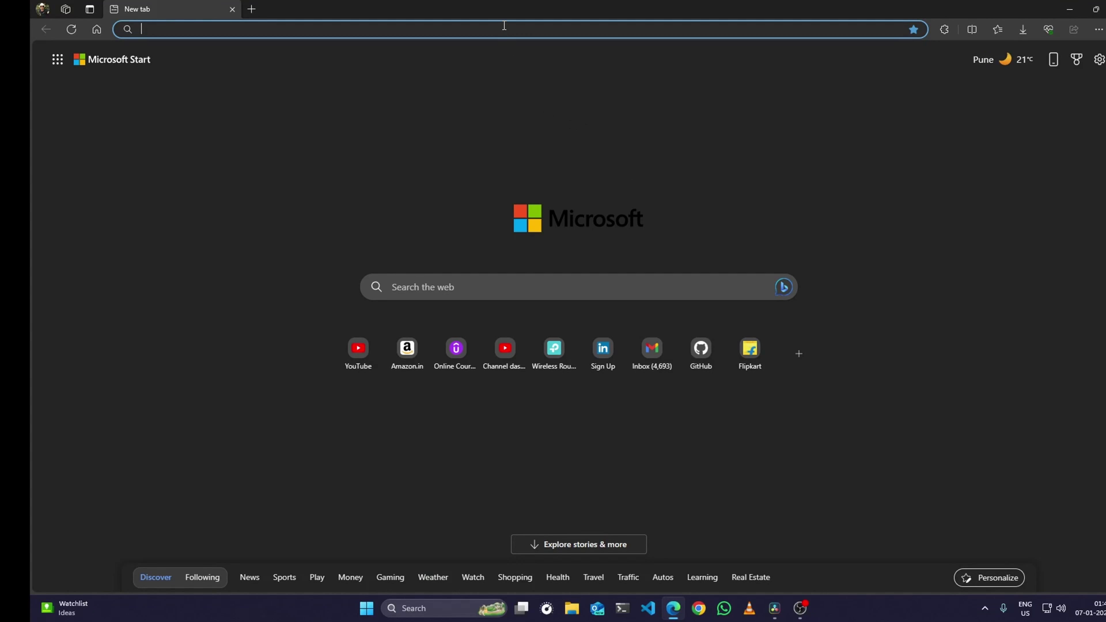
- Load speedtest.net in Edge by entering 'speed' in the address bar
type("speedtest.net")
key("Return")
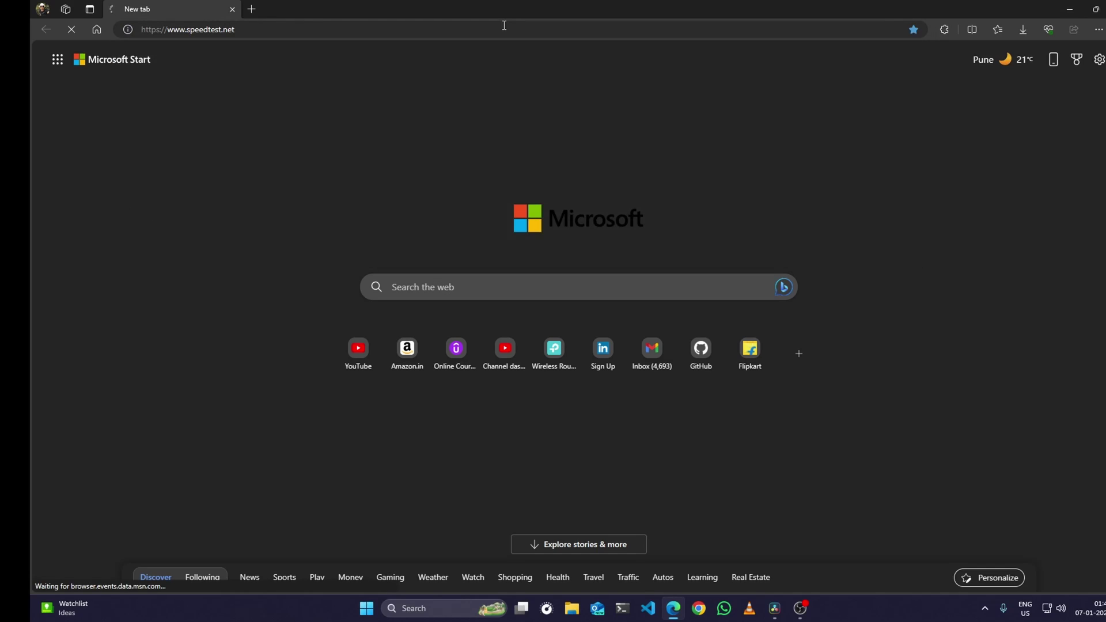